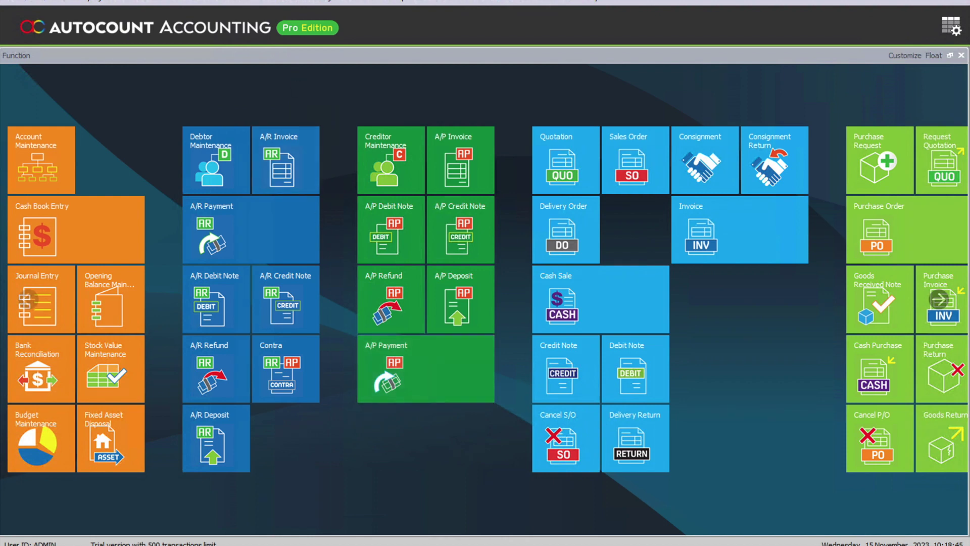
Open Debtor Maintenance and Creditor Maintenance, restoring the debtor list to a smaller window.
{"action": "left_click", "coordinate": [44, 4]}
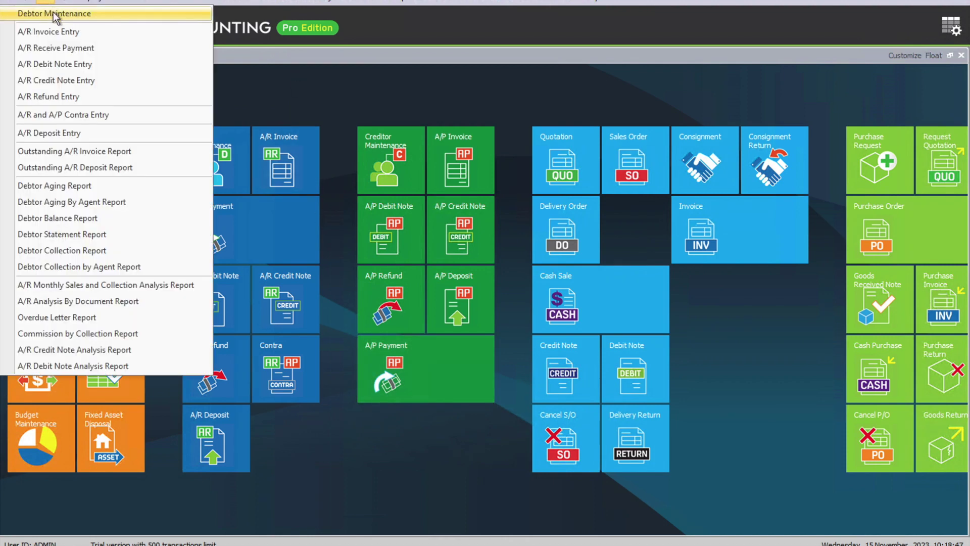
{"action": "left_click", "coordinate": [53, 11]}
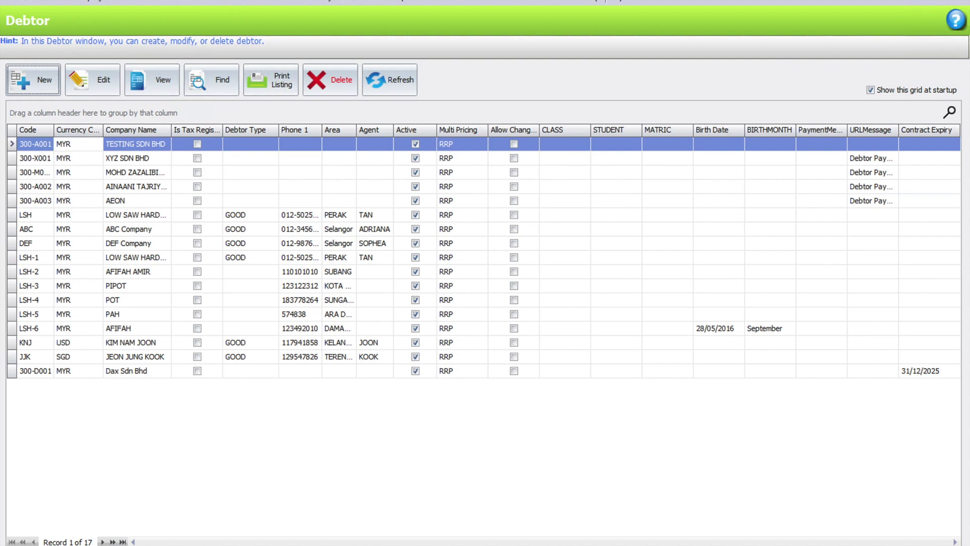
{"action": "left_click", "coordinate": [922, 3]}
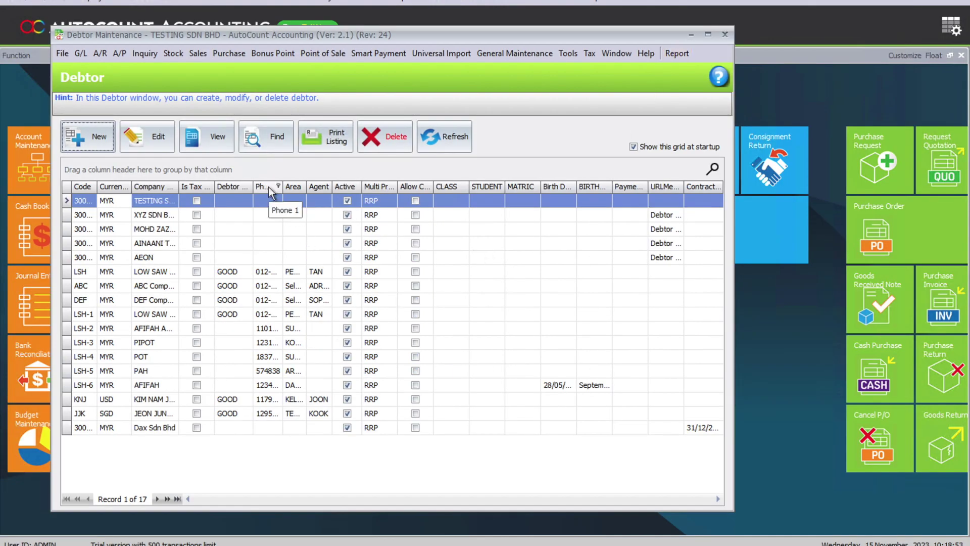
{"action": "left_click", "coordinate": [64, 3]}
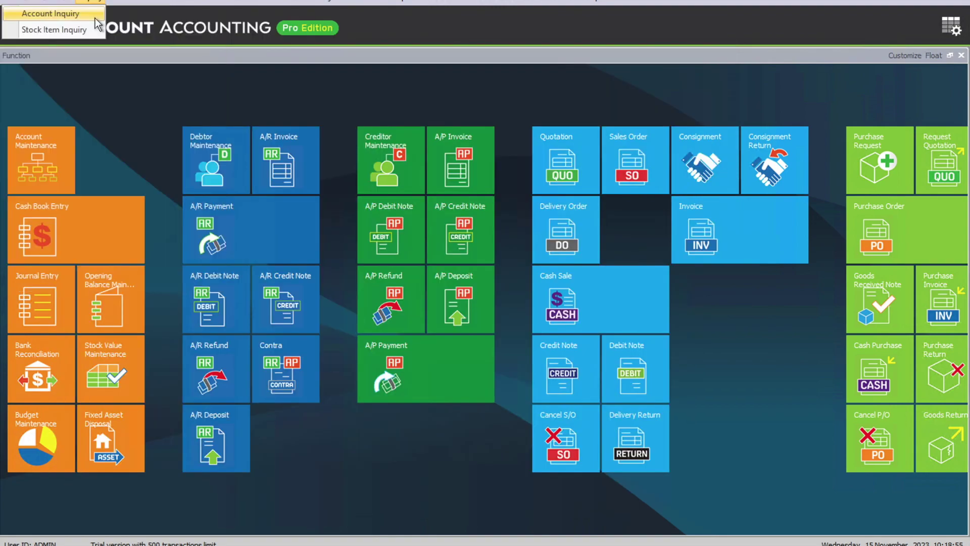
{"action": "left_click", "coordinate": [64, 14]}
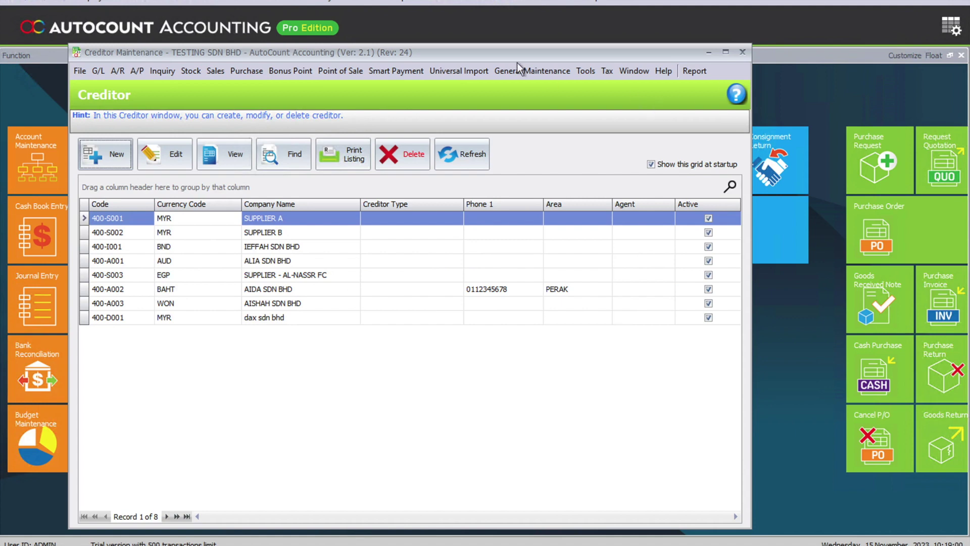
Place the creditor list on the right and the debtor list on the left, selecting each Dax Sdn Bhd row.
{"action": "left_click_drag", "start_coordinate": [514, 55], "coordinate": [804, 47]}
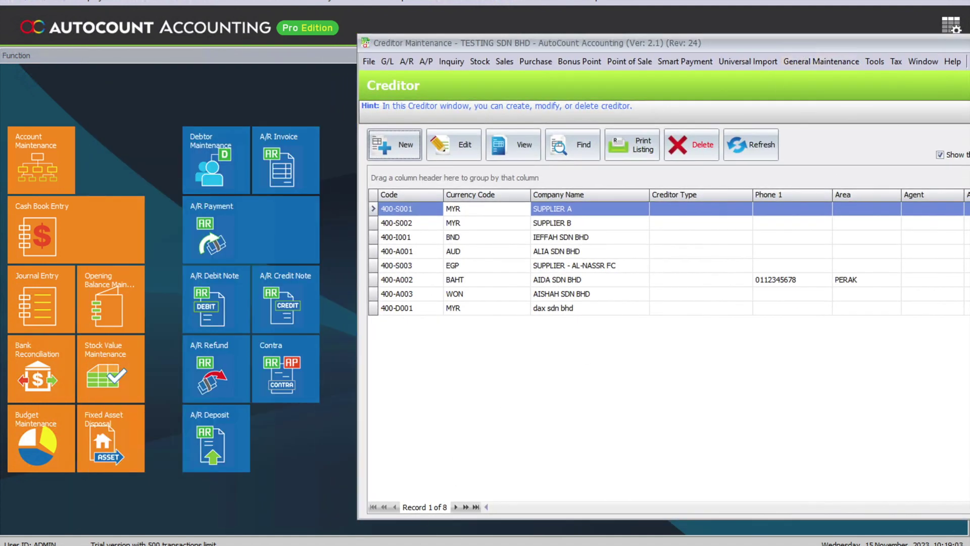
{"action": "mouse_move", "coordinate": [453, 482]}
{"action": "left_click", "coordinate": [382, 505]}
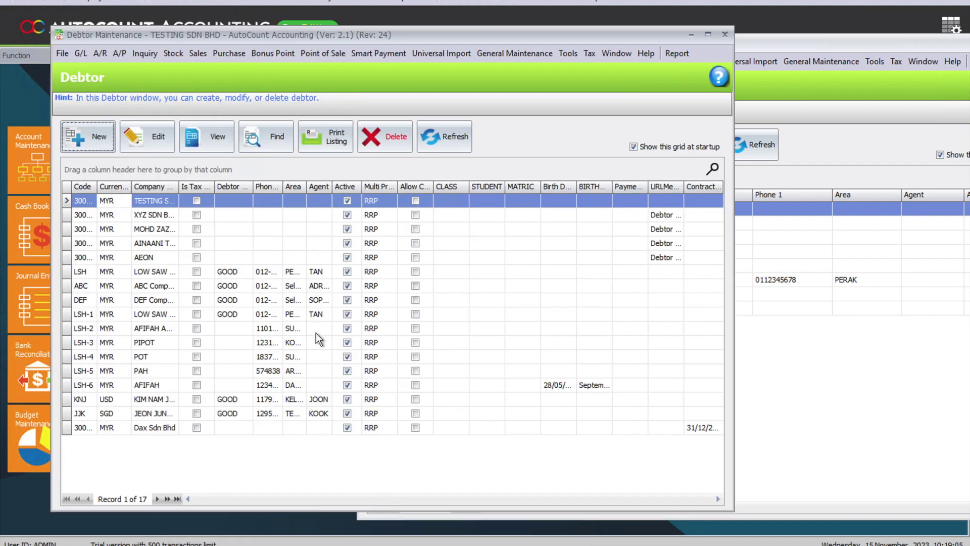
{"action": "left_click_drag", "start_coordinate": [390, 31], "coordinate": [313, 30]}
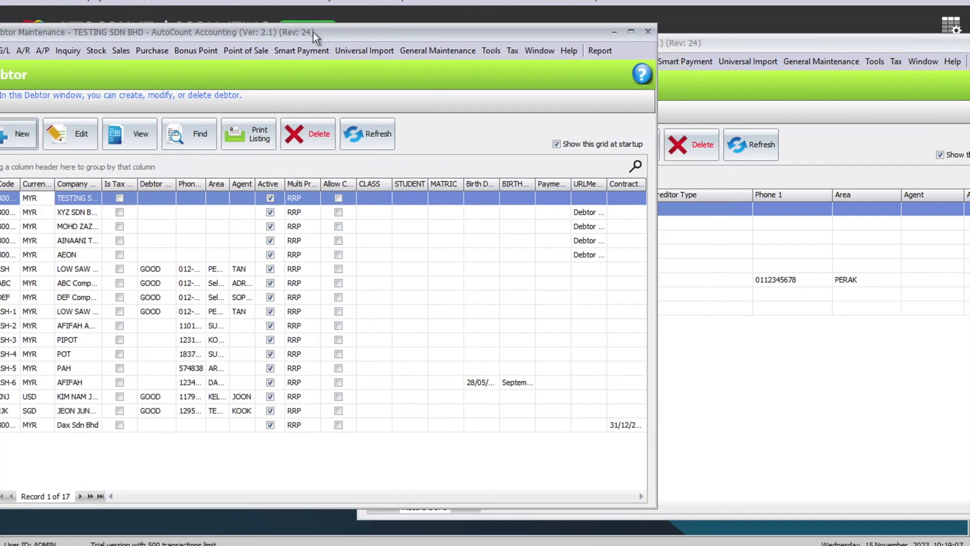
{"action": "left_click", "coordinate": [783, 401]}
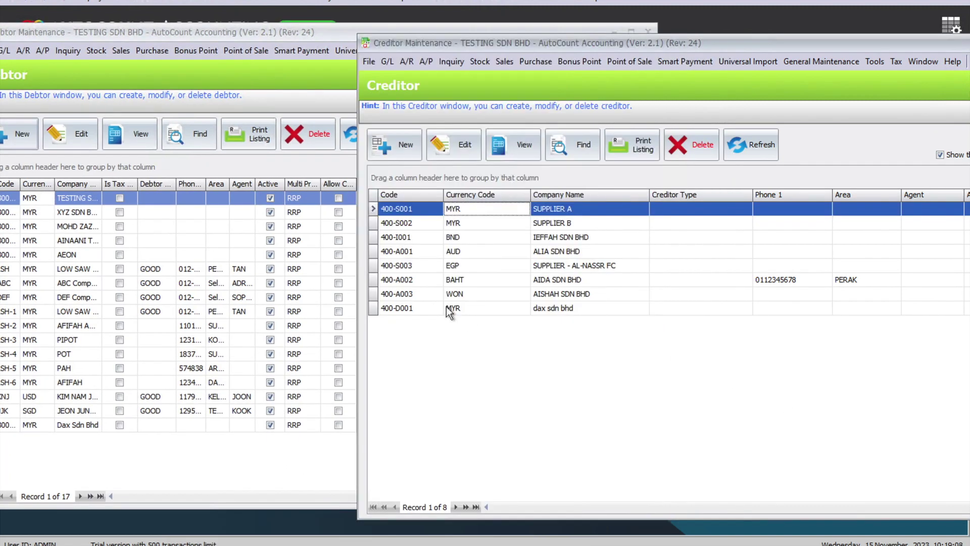
{"action": "left_click", "coordinate": [549, 308]}
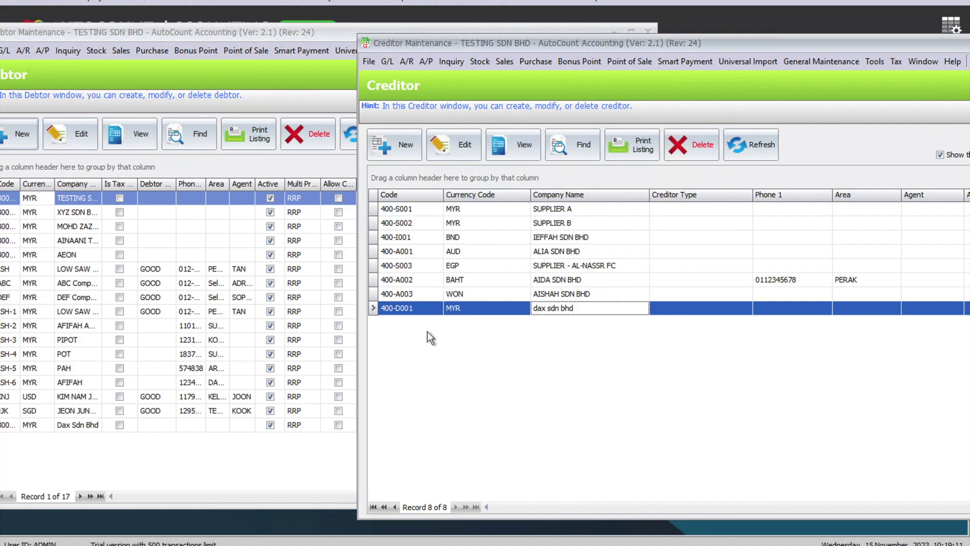
{"action": "left_click", "coordinate": [79, 444]}
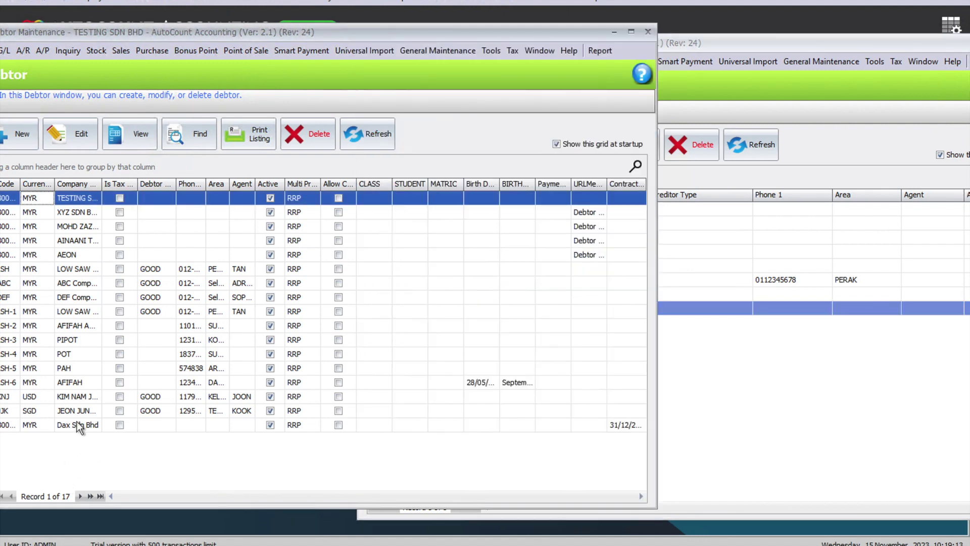
{"action": "left_click", "coordinate": [79, 425]}
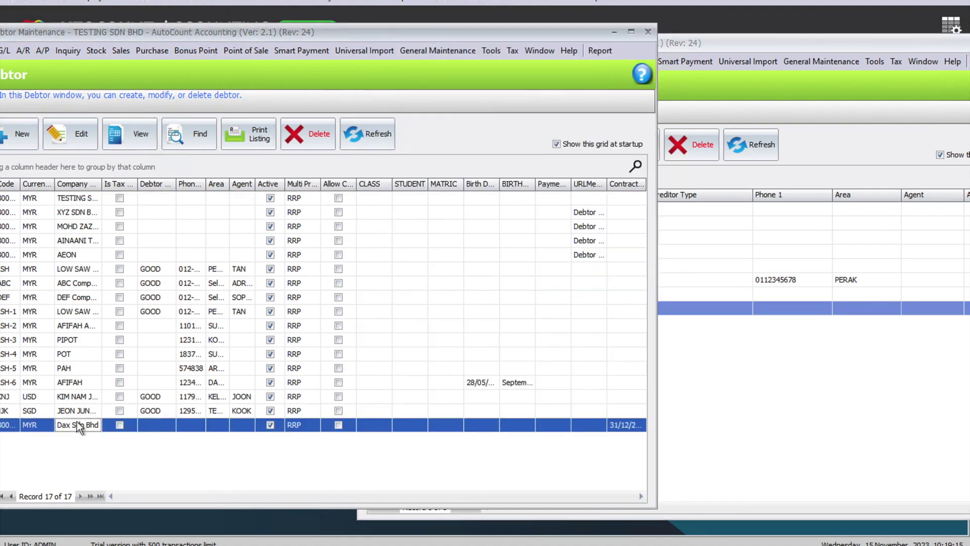
Add the Outstanding column to the debtor grid, showing 150.00 for Dax Sdn Bhd.
{"action": "right_click", "coordinate": [160, 190]}
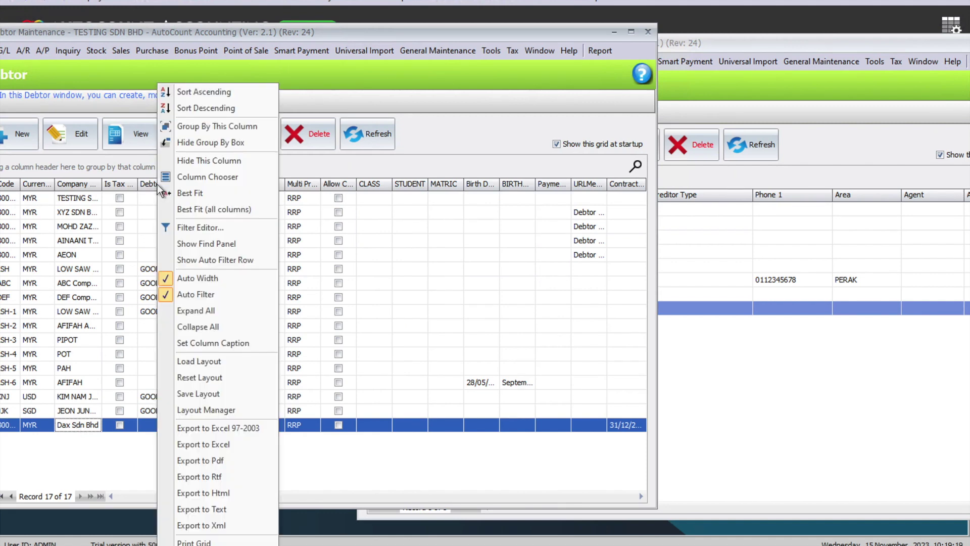
{"action": "left_click", "coordinate": [208, 176]}
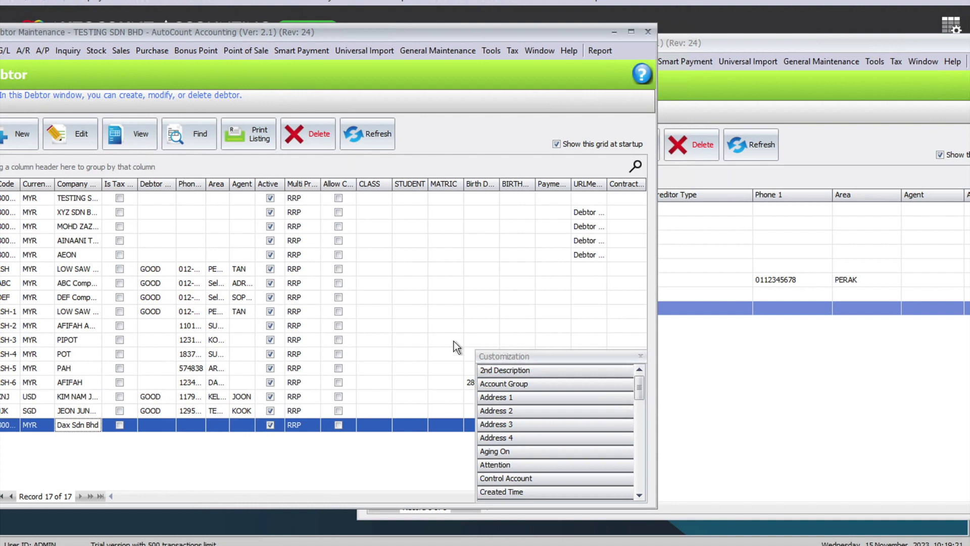
{"action": "left_click_drag", "start_coordinate": [645, 393], "coordinate": [645, 462]}
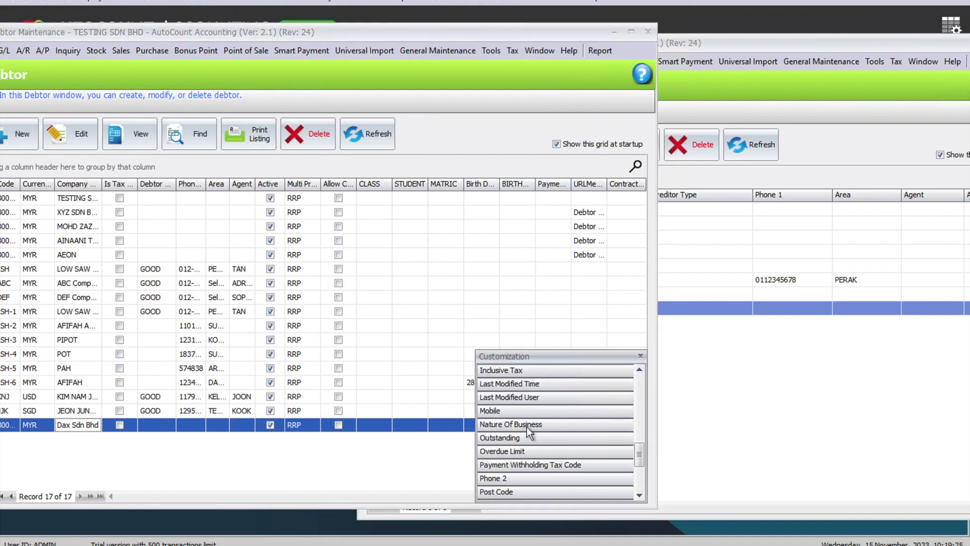
{"action": "left_click_drag", "start_coordinate": [519, 435], "coordinate": [372, 190]}
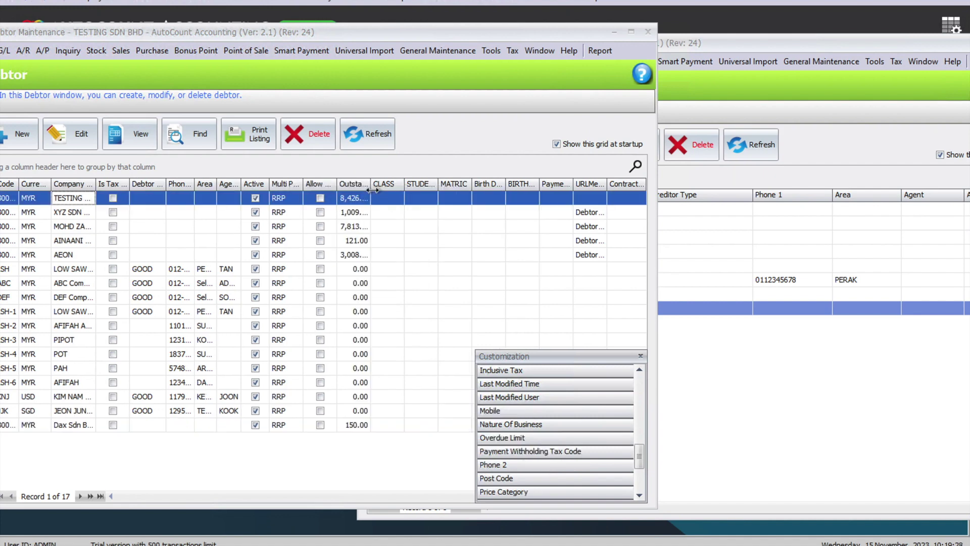
{"action": "left_click", "coordinate": [358, 426]}
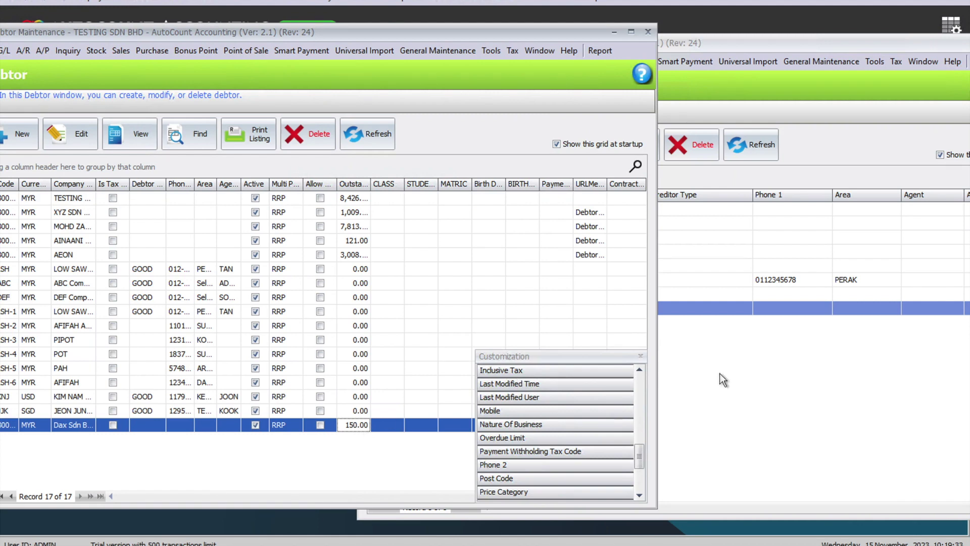
{"action": "left_click", "coordinate": [639, 357]}
{"action": "left_click", "coordinate": [721, 393]}
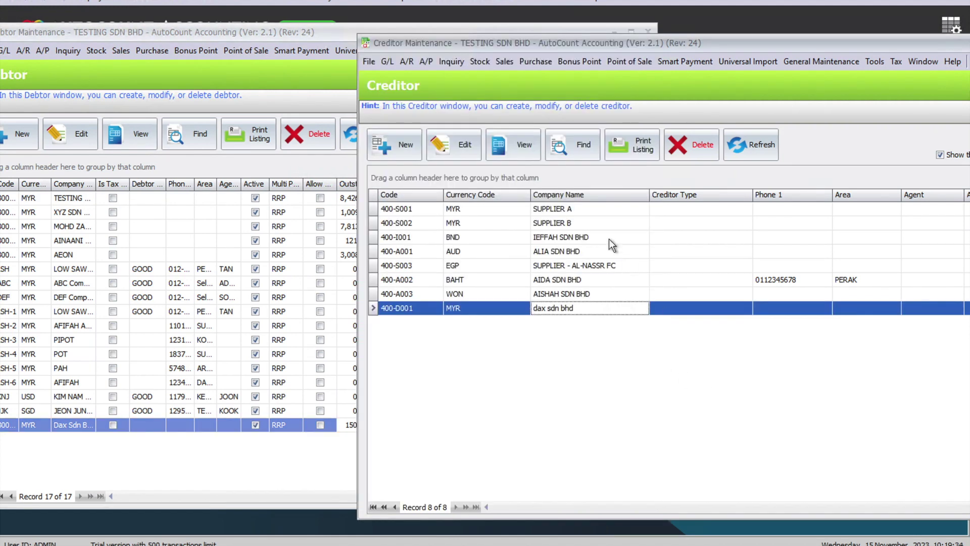
Add an Outstanding column to the creditor grid, confirming dax sdn bhd (400-D001) owes 100.00.
{"action": "right_click", "coordinate": [665, 194]}
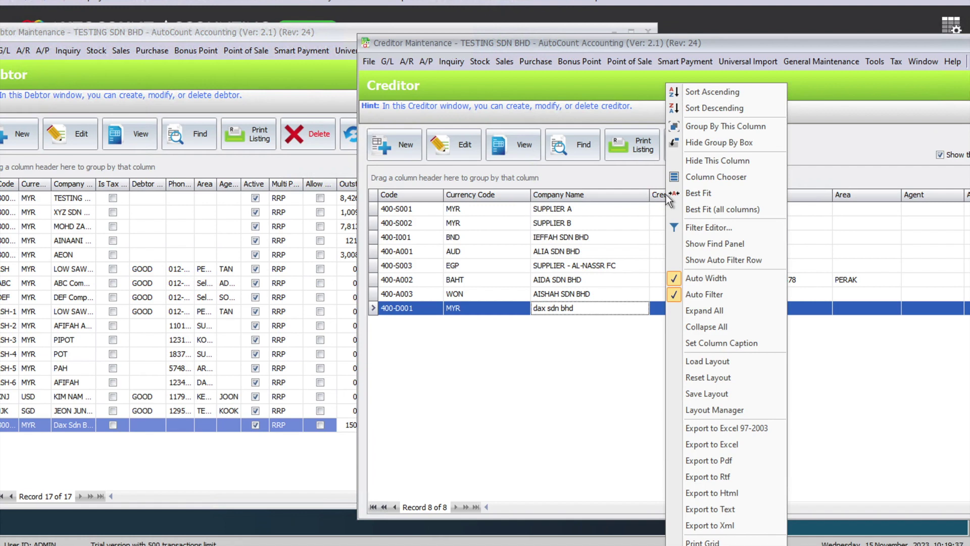
{"action": "left_click", "coordinate": [722, 177]}
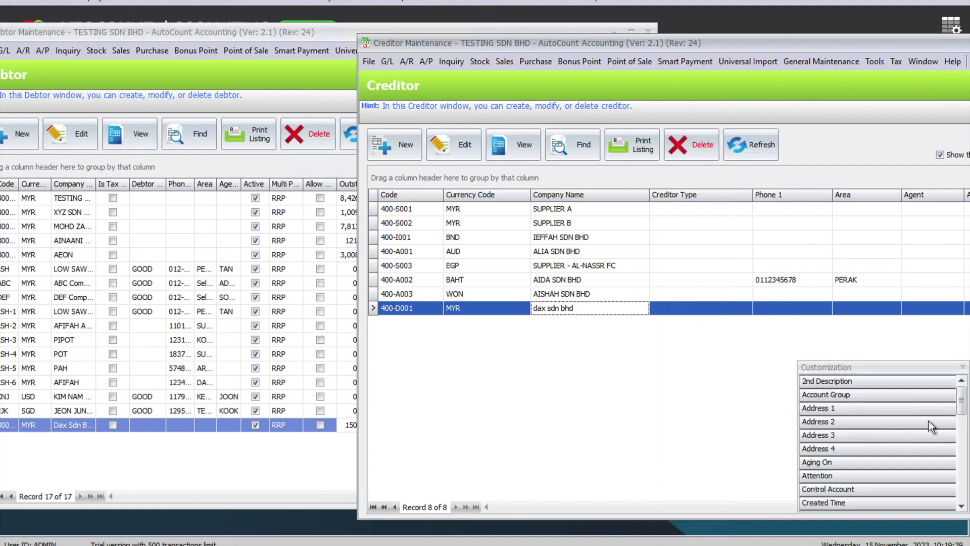
{"action": "left_click_drag", "start_coordinate": [961, 411], "coordinate": [961, 468]}
{"action": "left_click_drag", "start_coordinate": [849, 475], "coordinate": [667, 193]}
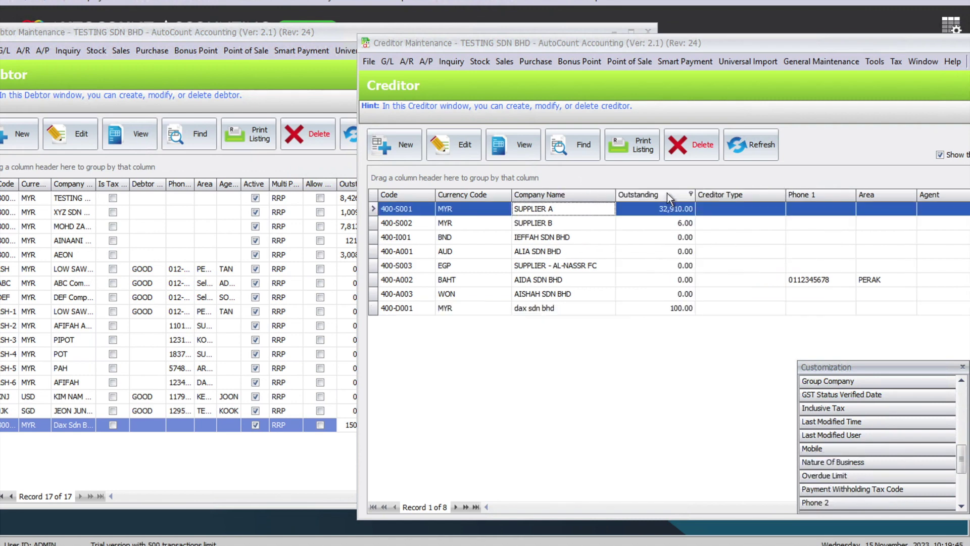
{"action": "left_click", "coordinate": [677, 309]}
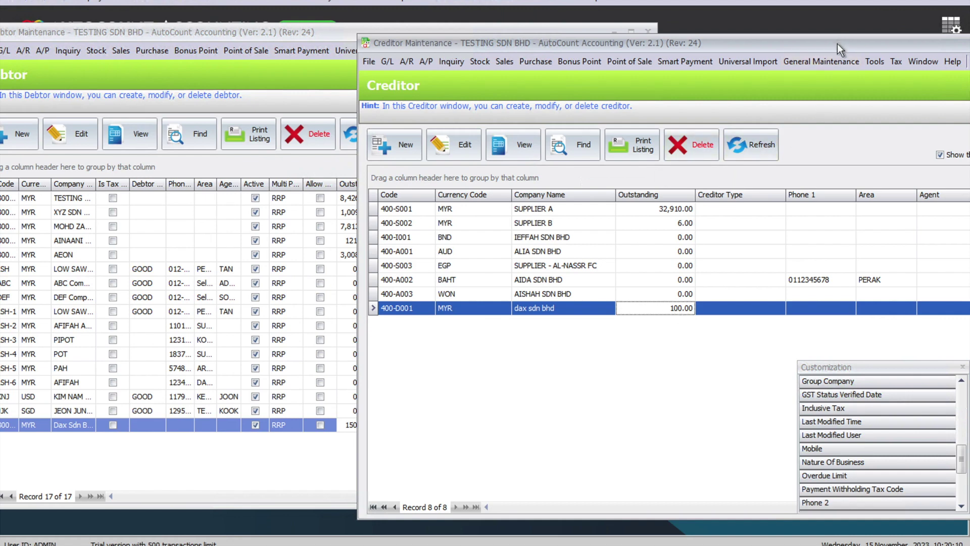
{"action": "left_click_drag", "start_coordinate": [838, 44], "coordinate": [759, 42]}
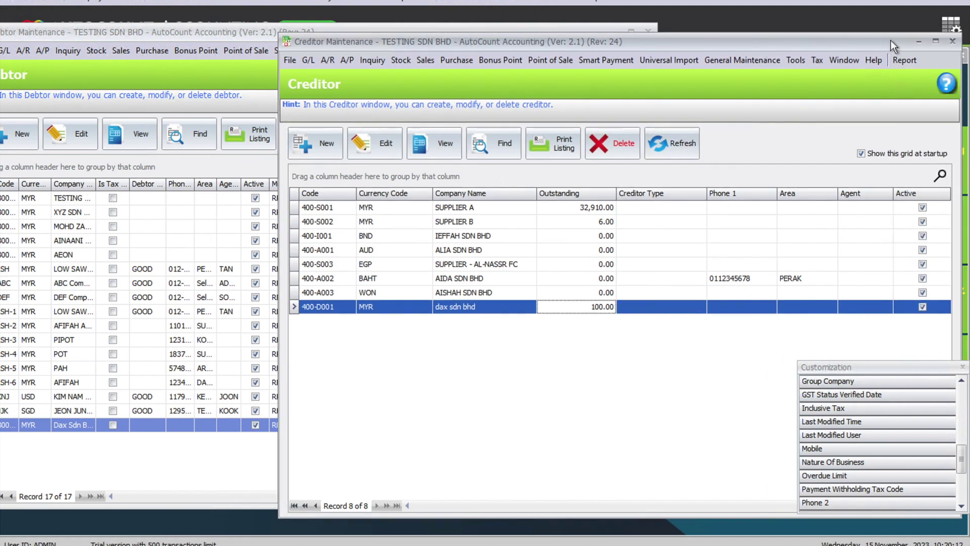
{"action": "left_click", "coordinate": [963, 367]}
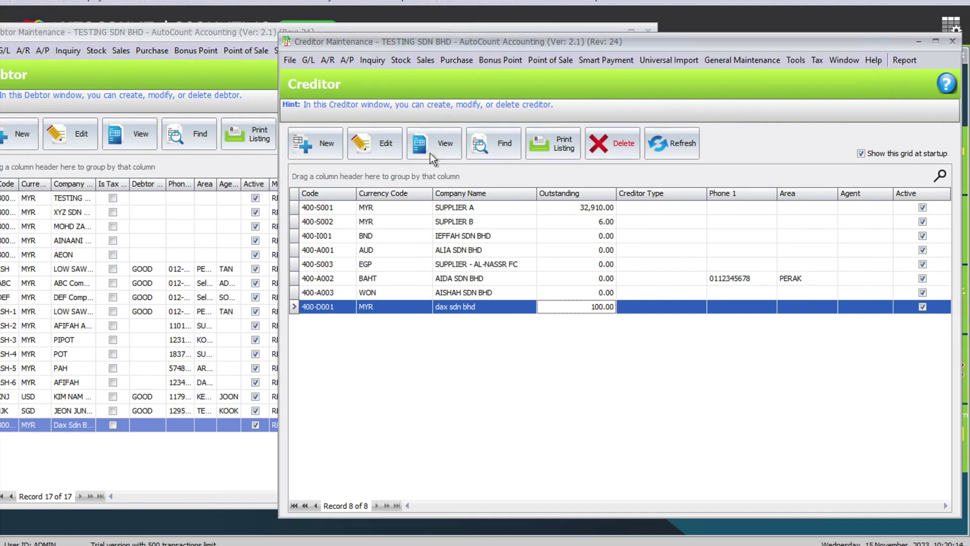
{"action": "left_click", "coordinate": [47, 2]}
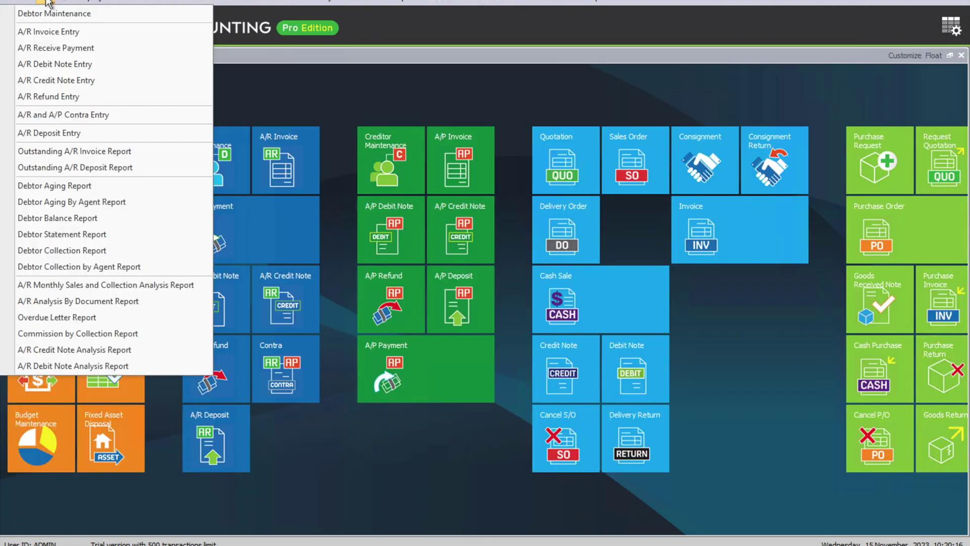
Create a new A/R and A/P contra with debtor 300-D001 and creditor 400-D001, both Dax Sdn Bhd.
{"action": "left_click", "coordinate": [93, 111]}
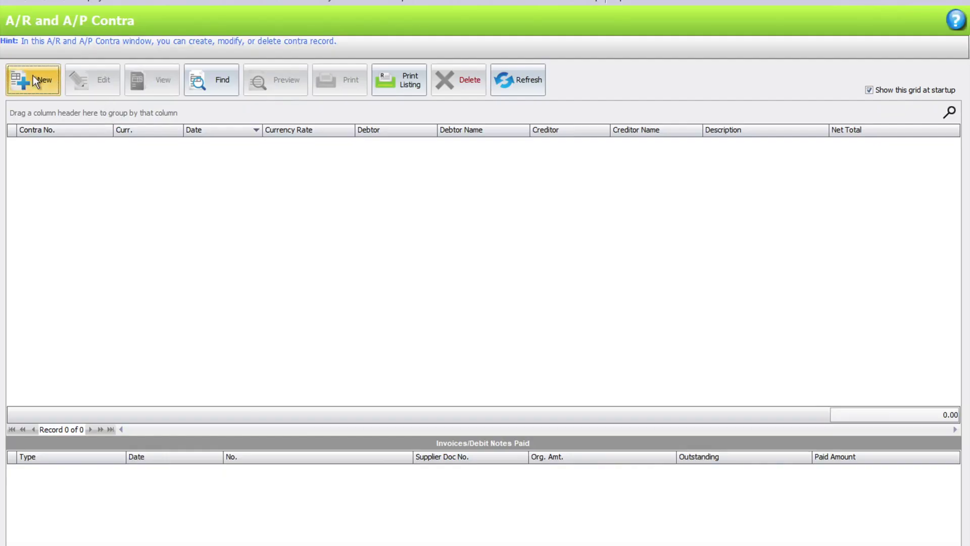
{"action": "left_click", "coordinate": [32, 78]}
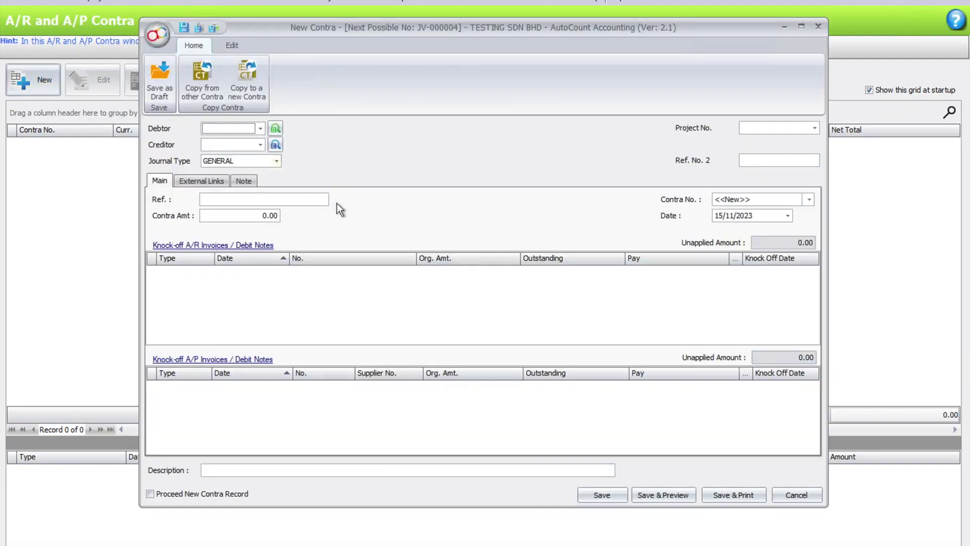
{"action": "left_click", "coordinate": [260, 128]}
{"action": "type", "text": "dax"}
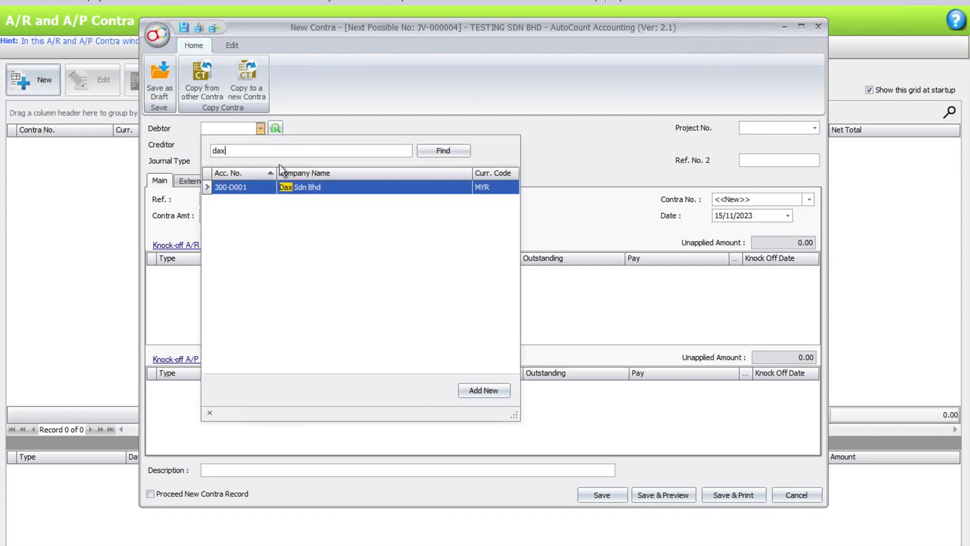
{"action": "left_click", "coordinate": [294, 187]}
{"action": "left_click", "coordinate": [260, 144]}
{"action": "type", "text": "dax"}
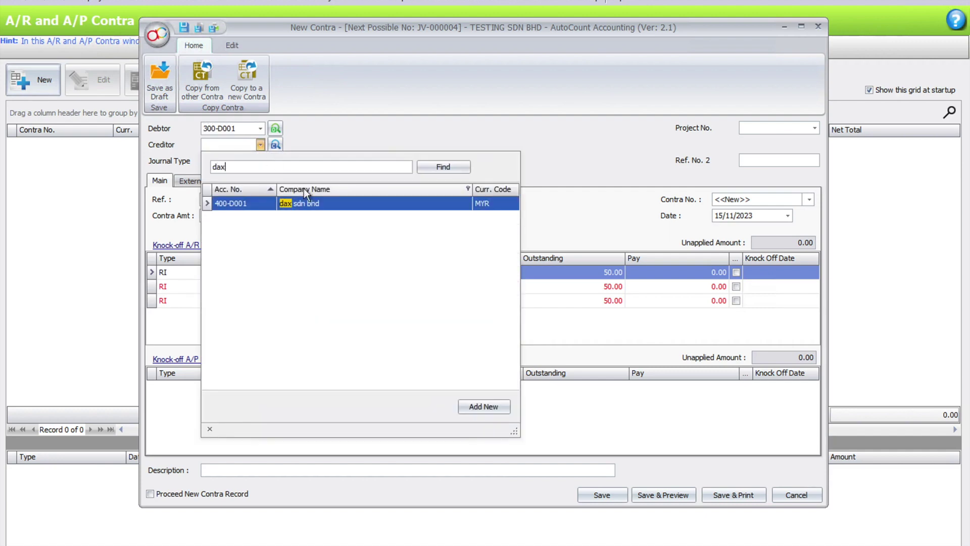
{"action": "left_click", "coordinate": [306, 202]}
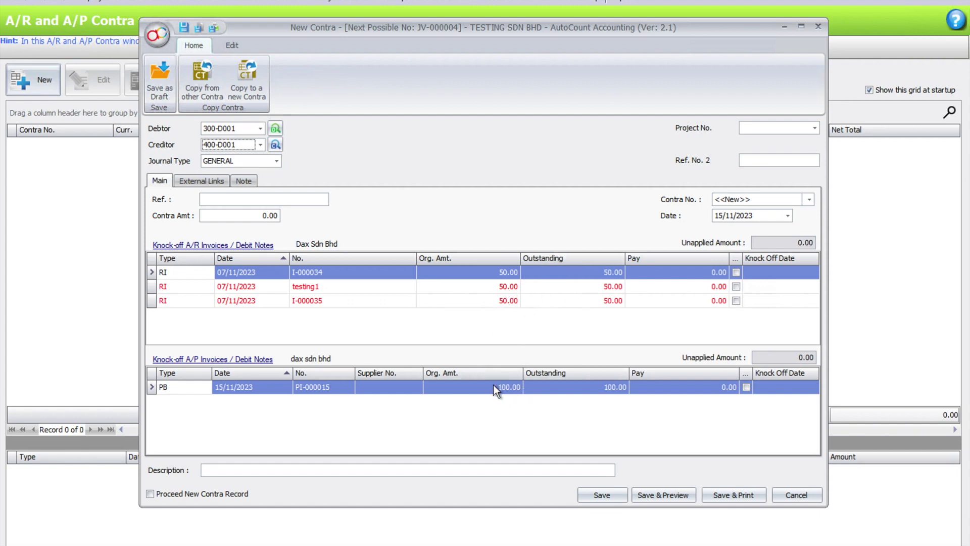
Knock off purchase invoice PI-000015 in full on the contra.
{"action": "left_click", "coordinate": [247, 214]}
{"action": "type", "text": "100"}
{"action": "key", "text": "BackSpace"}
{"action": "key", "text": "BackSpace"}
{"action": "left_click", "coordinate": [747, 387]}
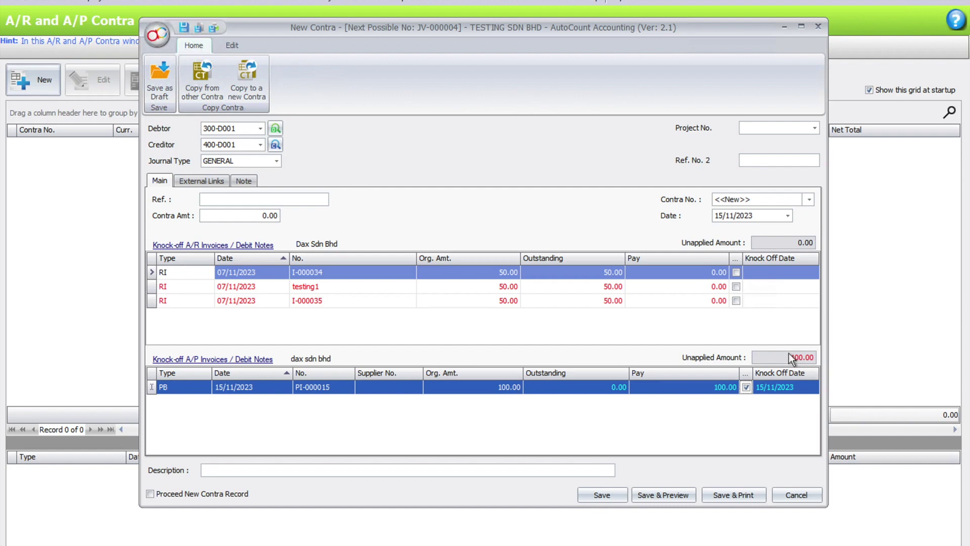
Enter contra amount 100, knock off invoices I-000034 and testing1, and save as JV-000004.
{"action": "left_click", "coordinate": [256, 217]}
{"action": "type", "text": "100"}
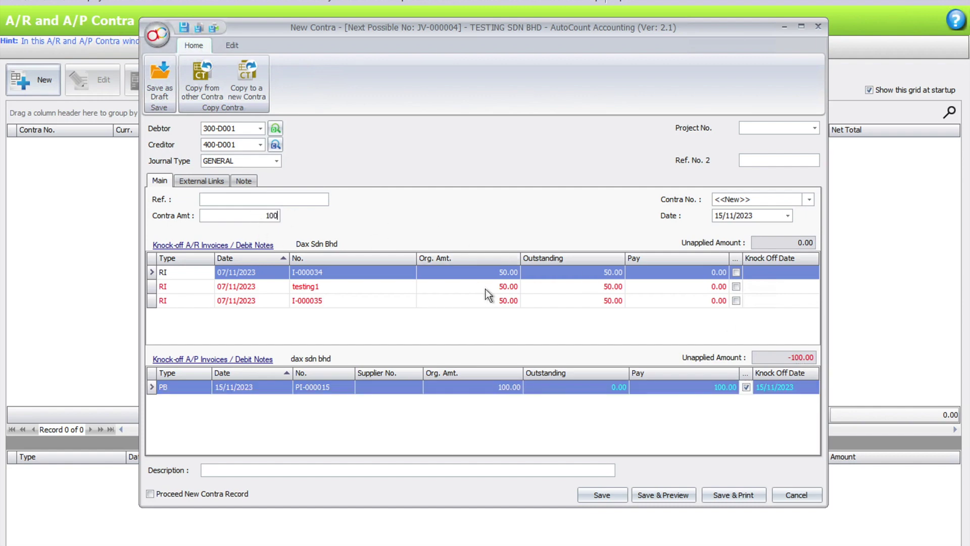
{"action": "left_click", "coordinate": [735, 273]}
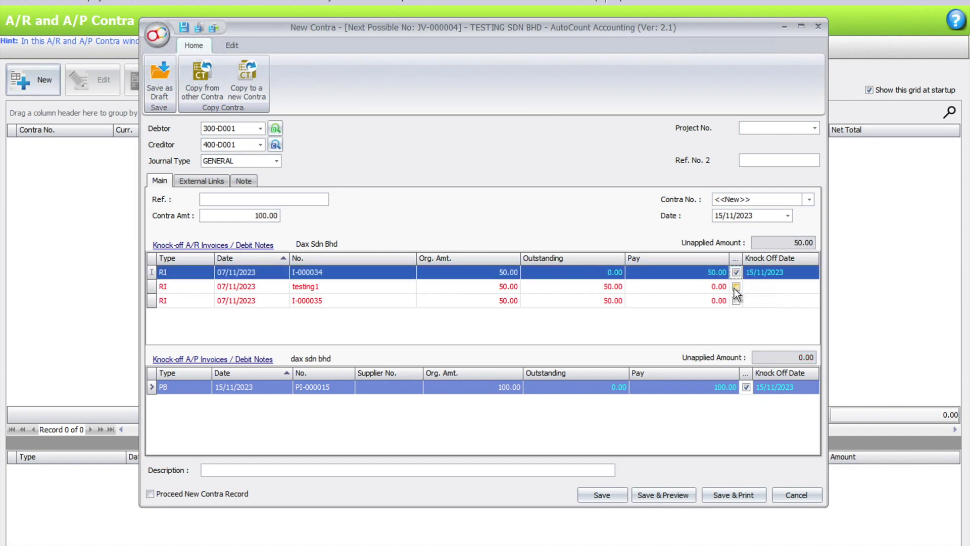
{"action": "left_click", "coordinate": [736, 286]}
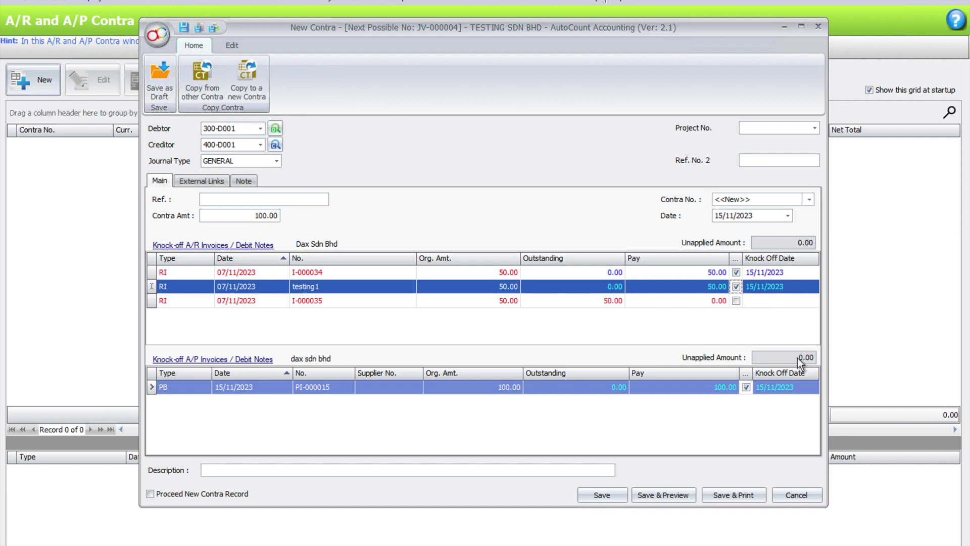
{"action": "left_click", "coordinate": [592, 499]}
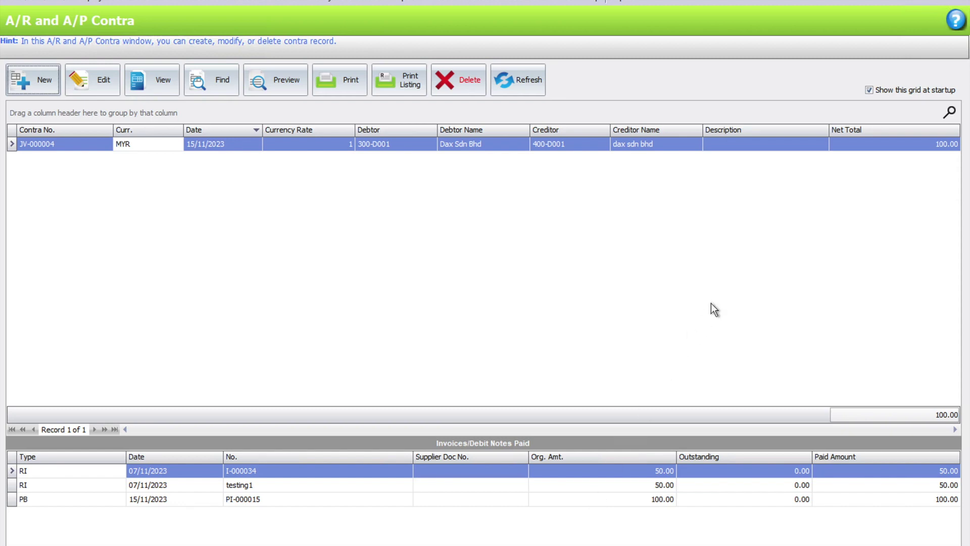
Refresh Creditor Maintenance so dax sdn bhd shows 0.00 outstanding.
{"action": "key", "text": "Escape"}
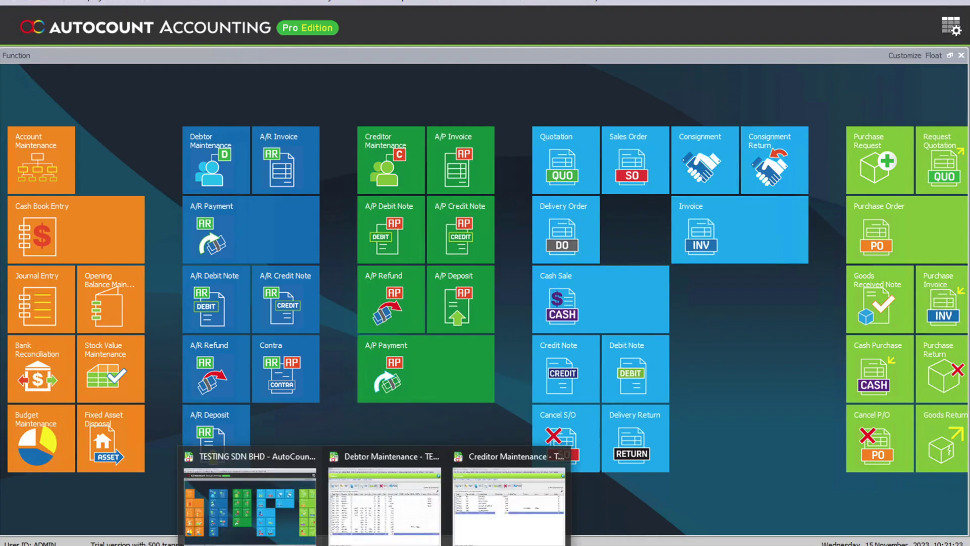
{"action": "left_click", "coordinate": [493, 501]}
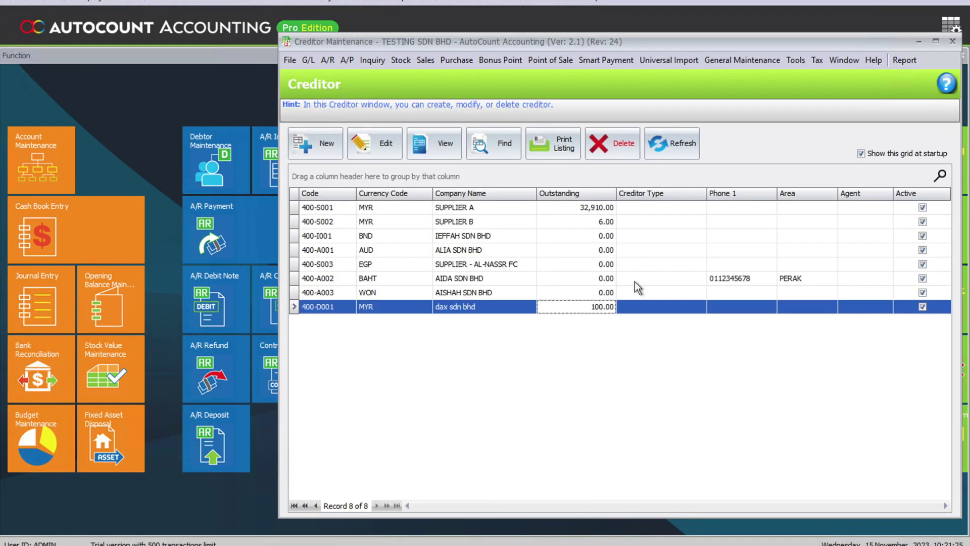
{"action": "left_click", "coordinate": [667, 148]}
{"action": "left_click", "coordinate": [591, 307]}
Refresh Debtor Maintenance so Dax Sdn Bhd shows 50.00 outstanding.
{"action": "left_click", "coordinate": [375, 545]}
{"action": "left_click", "coordinate": [417, 493]}
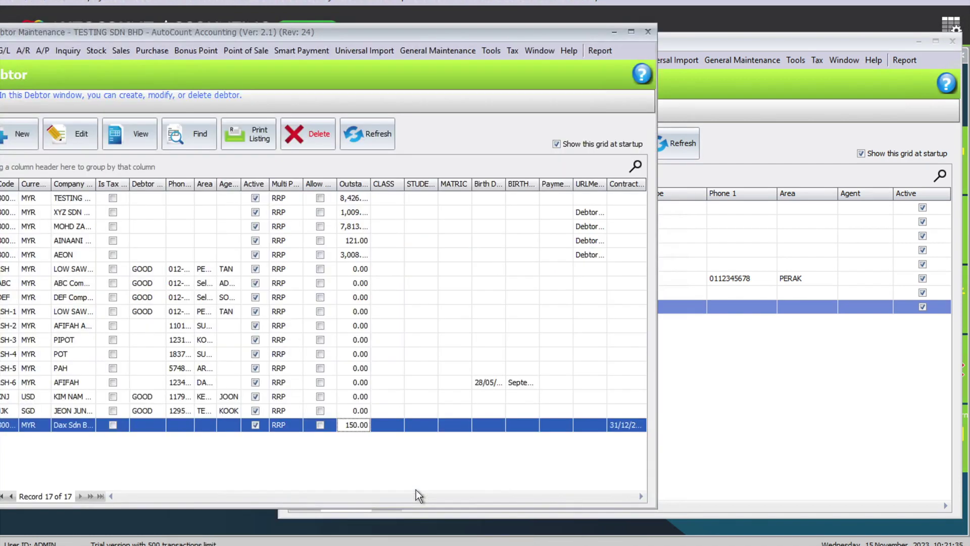
{"action": "left_click", "coordinate": [377, 137]}
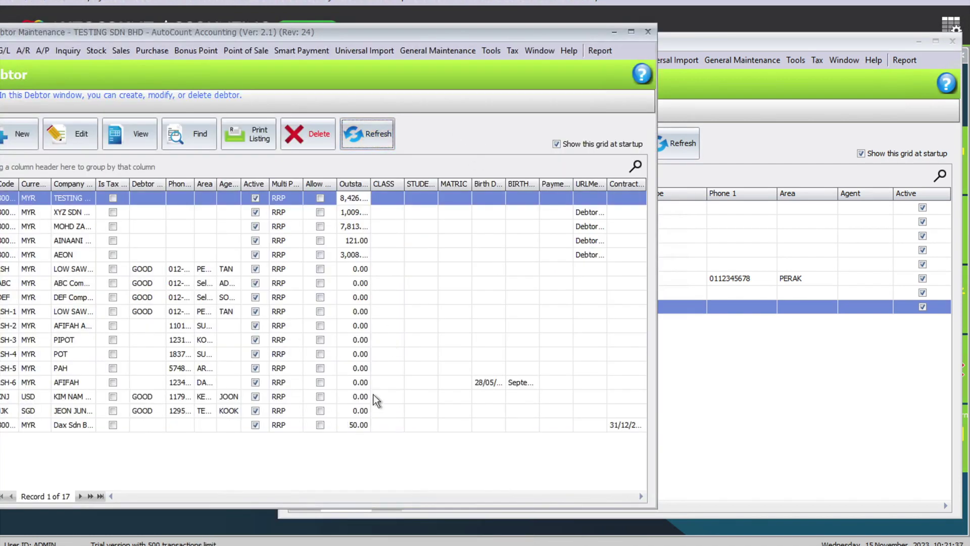
{"action": "left_click", "coordinate": [360, 426]}
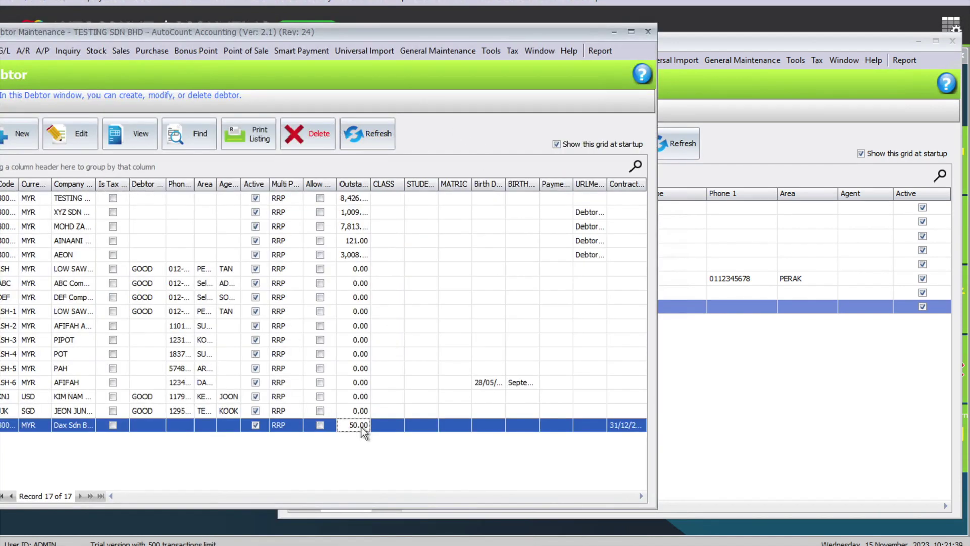